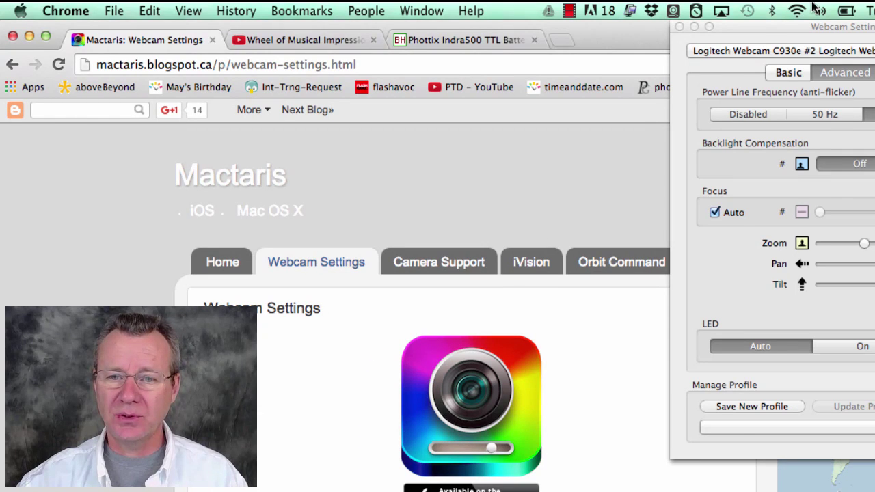
Close the webcam settings panel and scroll the Mactaris Webcam Settings page back to its top
click(679, 26)
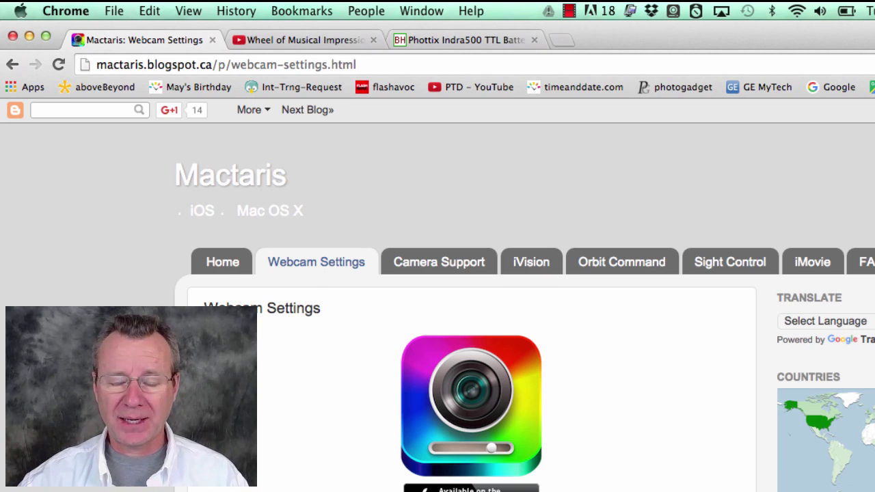
scroll(621, 443, down, 5)
scroll(621, 443, up, 2)
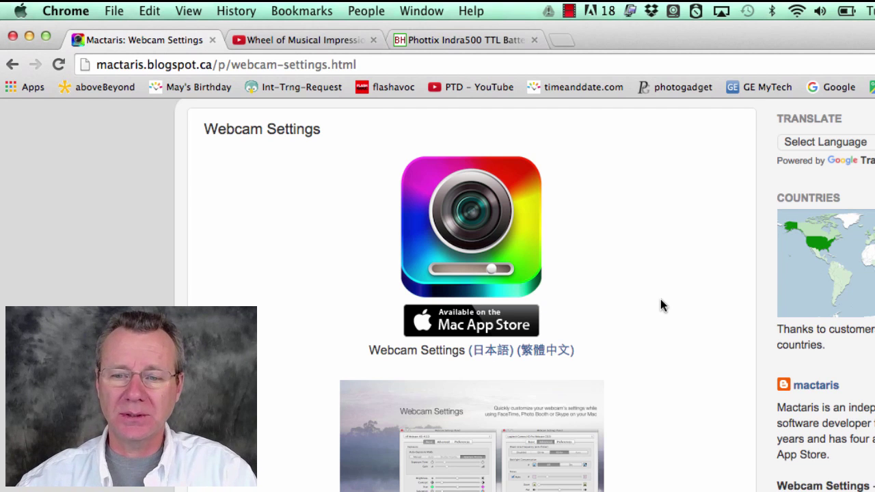
scroll(660, 299, up, 4)
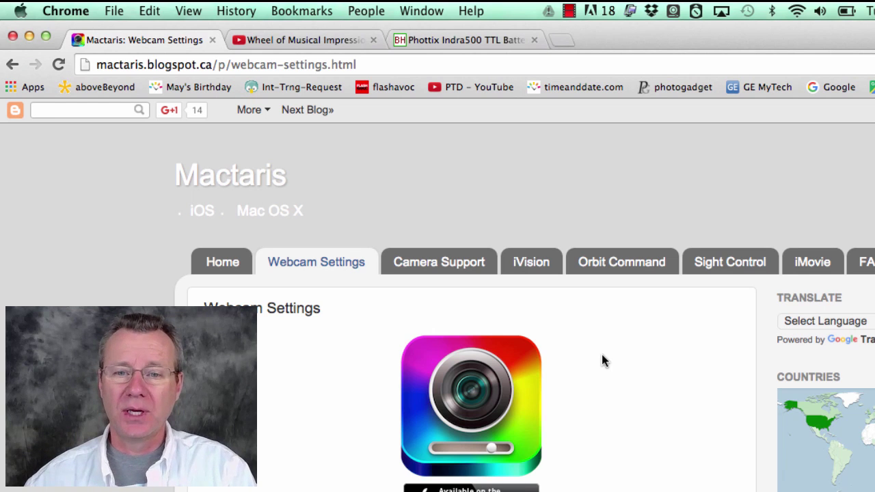
Reopen the full Webcam Settings panel from the menu-bar icon and move it fully on screen
click(673, 11)
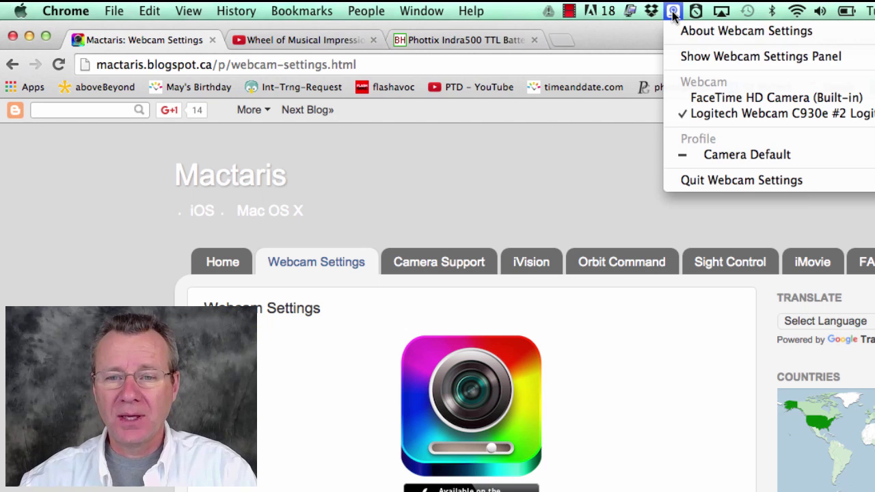
click(761, 58)
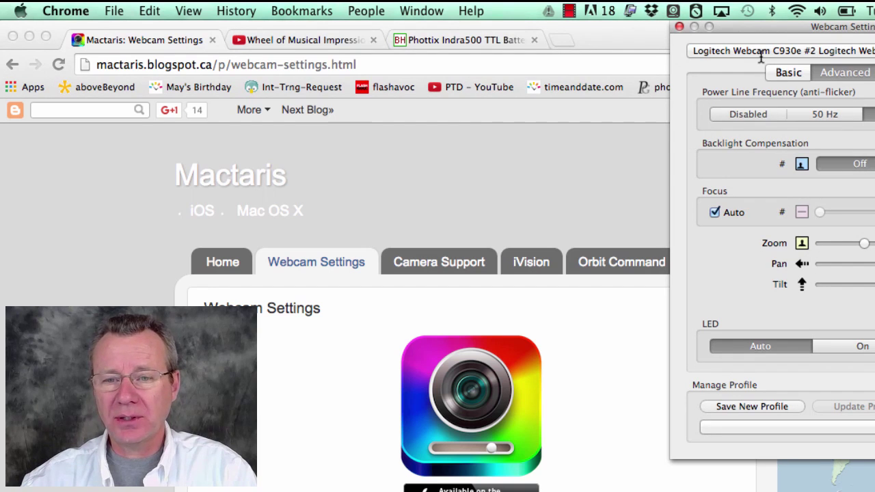
drag(746, 26, 77, 46)
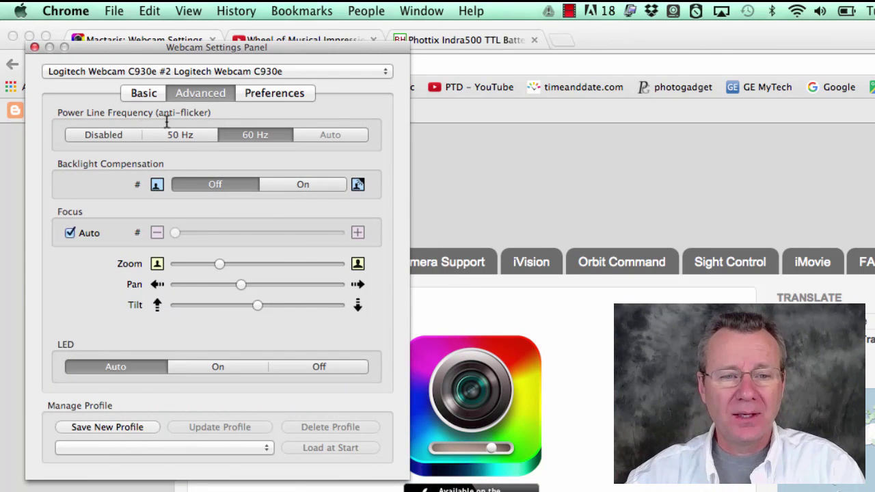
Show the Basic exposure settings with the Logitech Webcam C930e kept as the camera
click(144, 94)
click(296, 74)
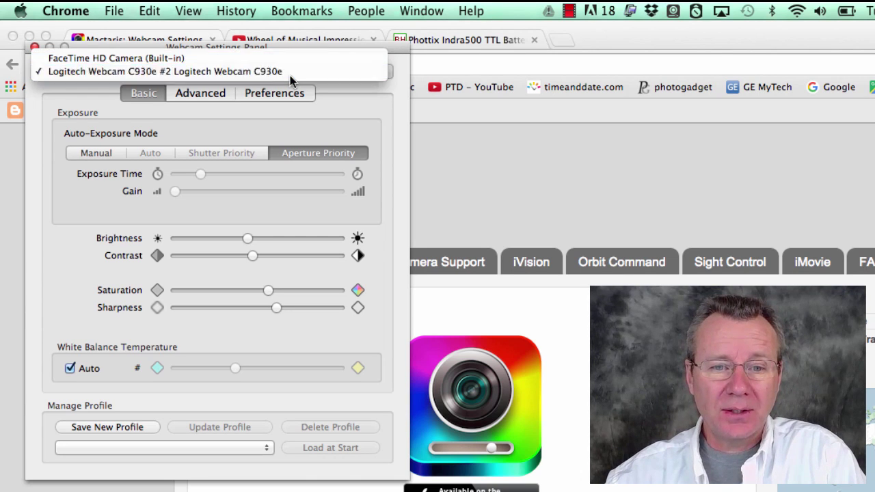
click(290, 74)
click(152, 92)
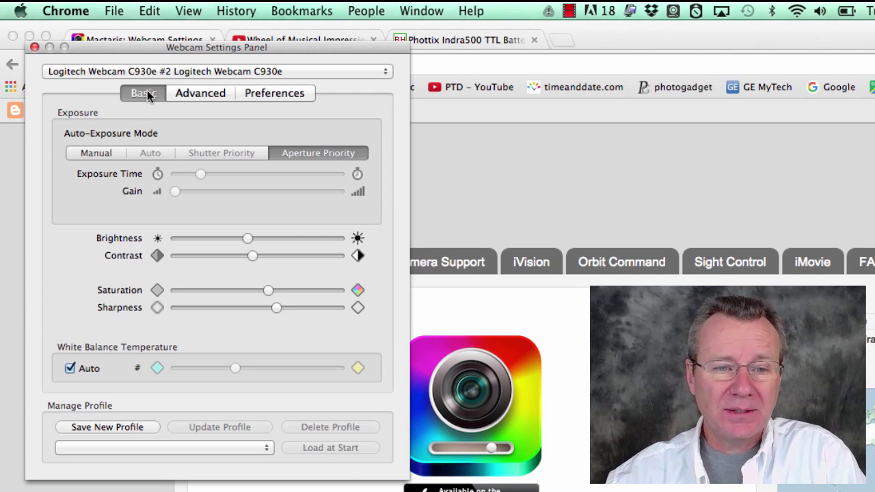
Try Manual exposure with a longer exposure time, then return to Aperture Priority
click(95, 154)
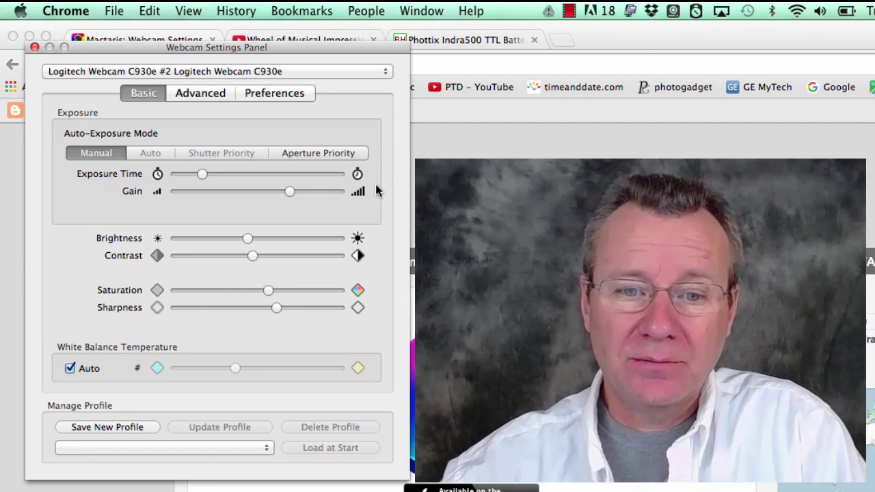
click(322, 151)
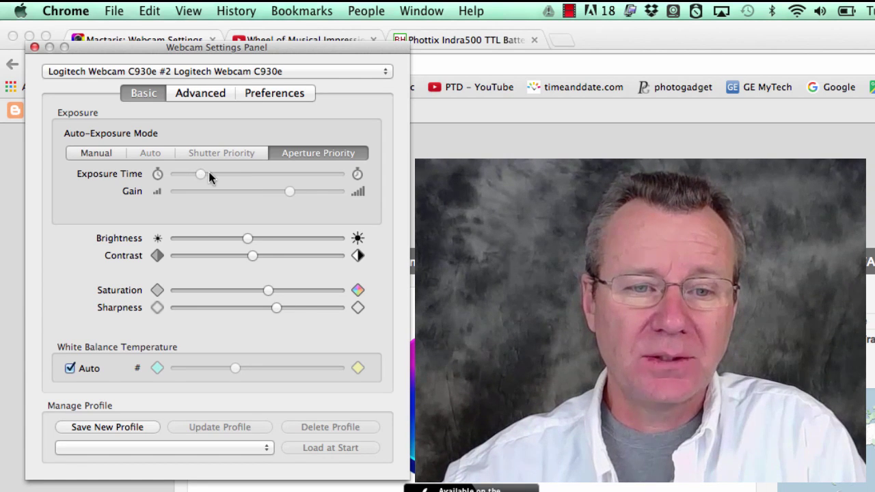
click(97, 154)
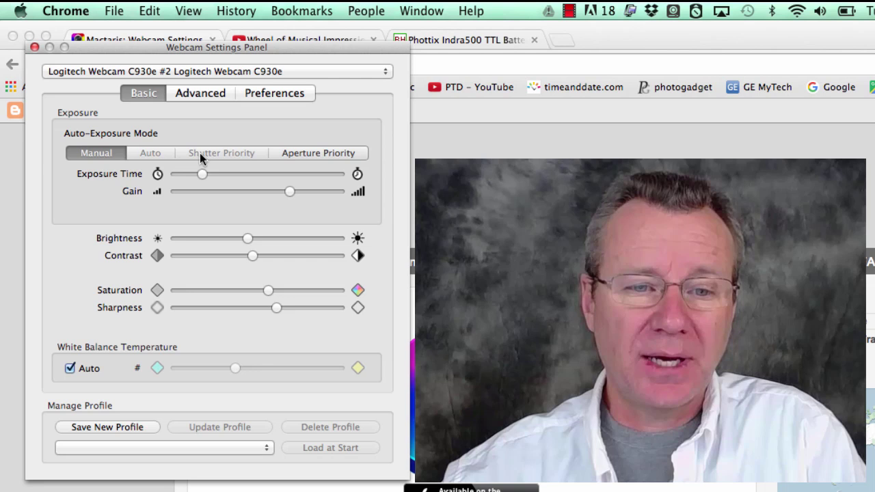
mouse_move(203, 175)
mouse_down()
mouse_move(259, 177)
mouse_move(202, 176)
mouse_up()
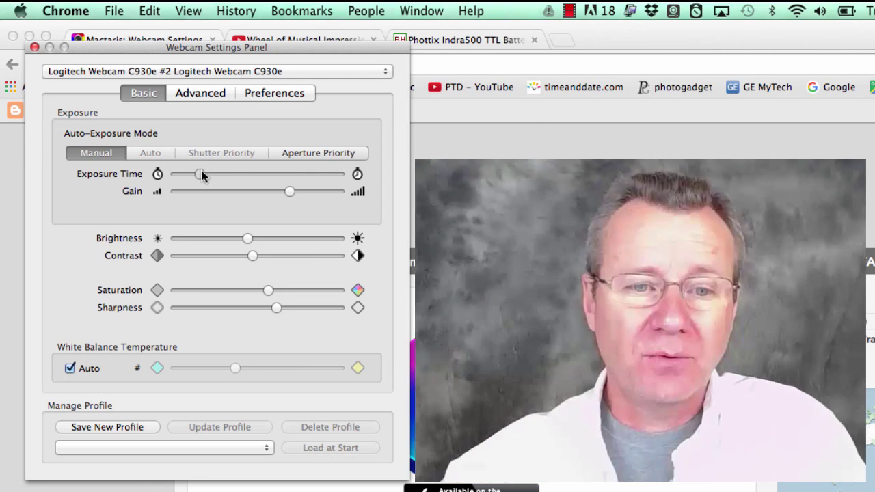
click(307, 153)
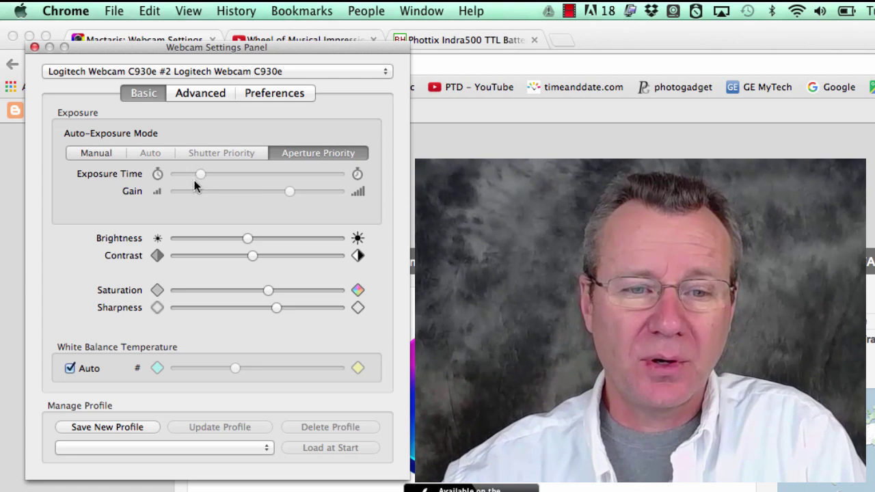
Raise the gain in Manual mode, return to Aperture Priority, and increase brightness
click(94, 152)
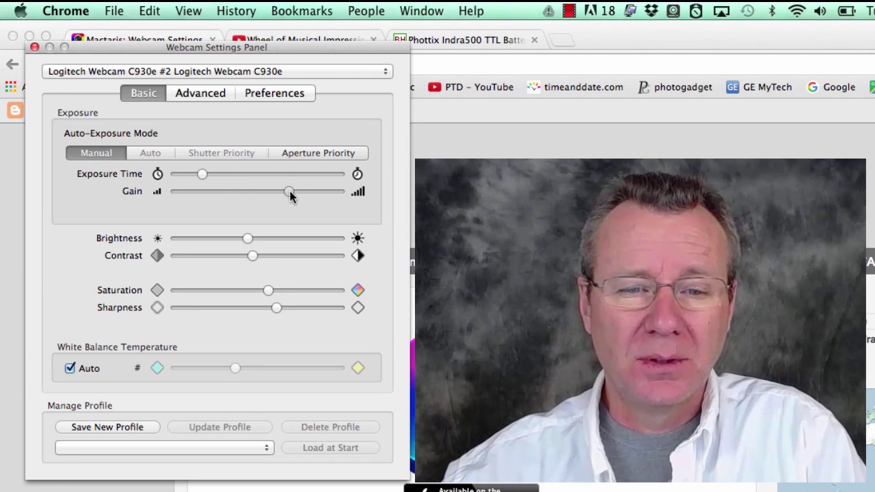
drag(287, 192, 339, 192)
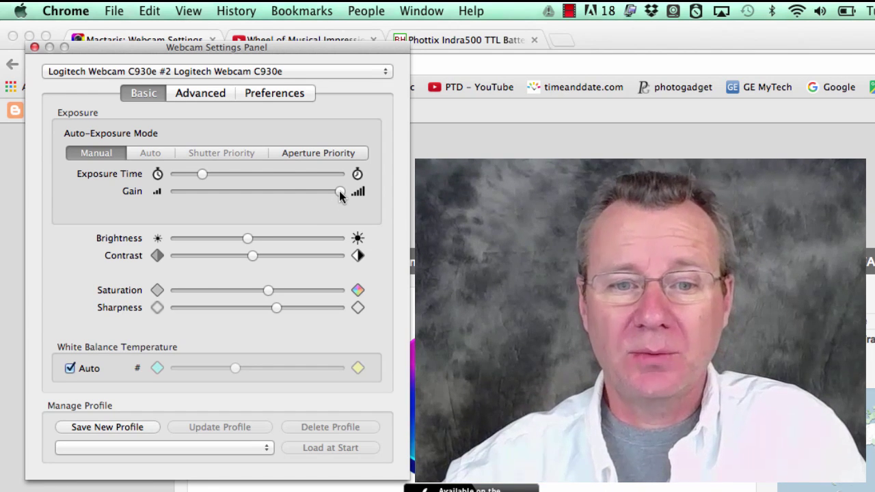
click(286, 192)
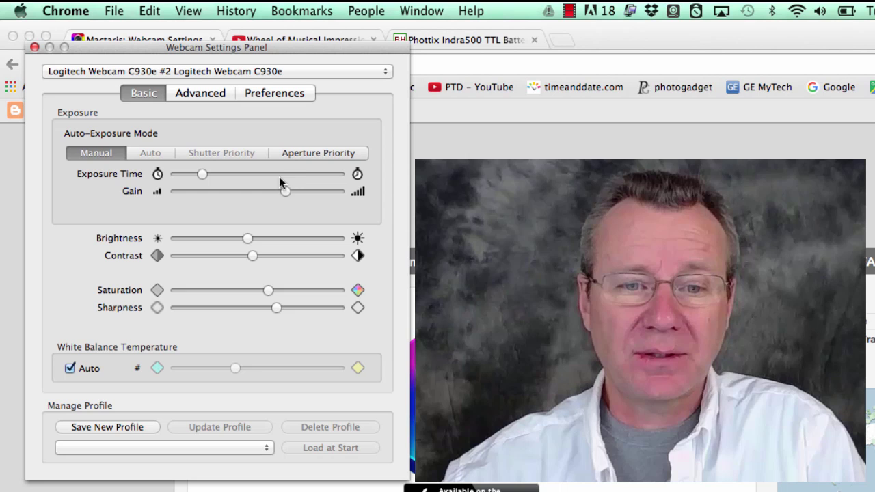
click(316, 153)
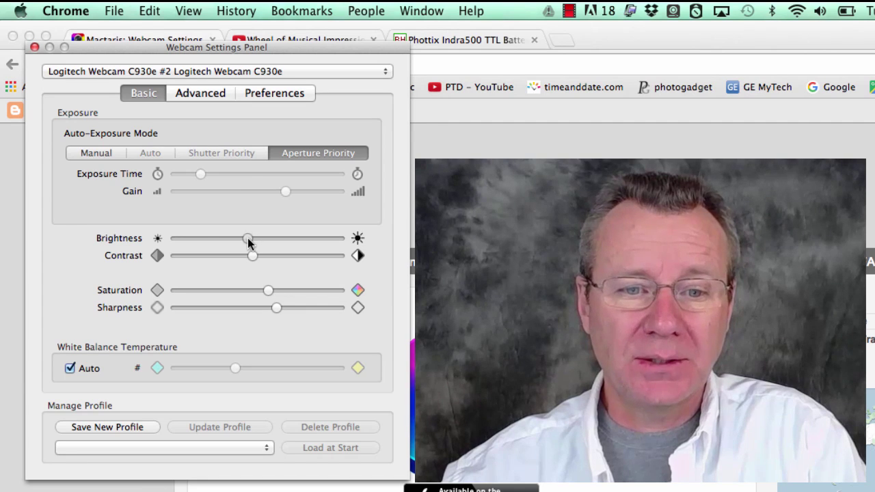
mouse_move(248, 237)
mouse_down()
mouse_move(303, 238)
mouse_move(244, 242)
mouse_up()
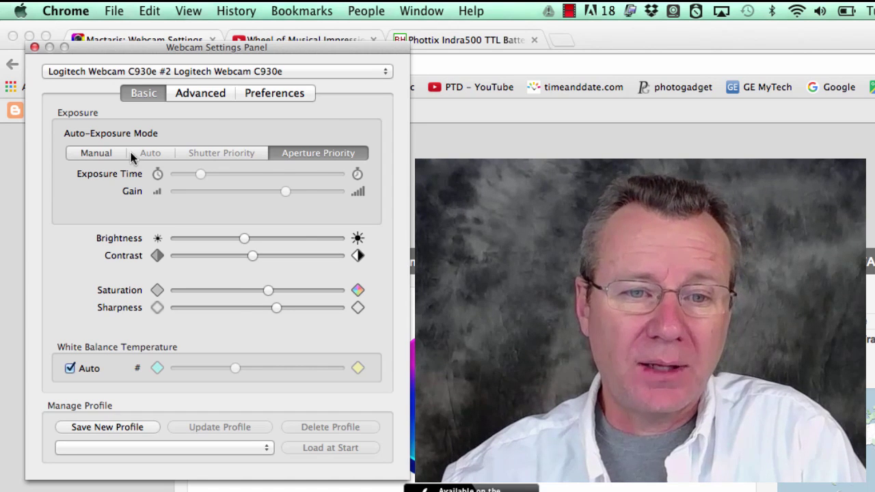
On the Advanced tab, pan the camera left two steps and back to centre
click(223, 94)
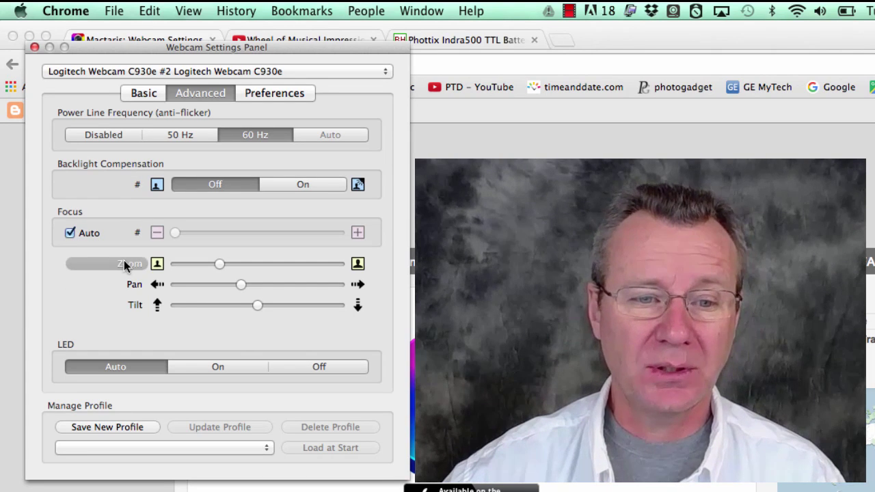
click(157, 284)
click(157, 284)
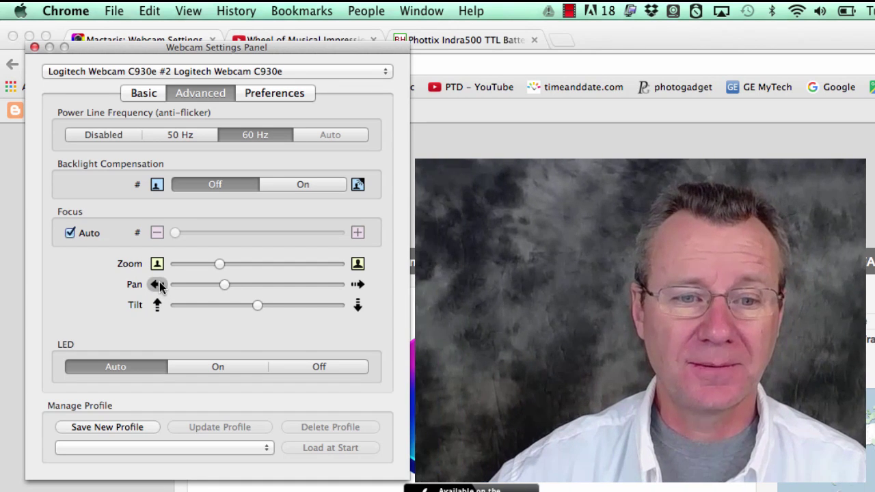
click(359, 285)
click(359, 285)
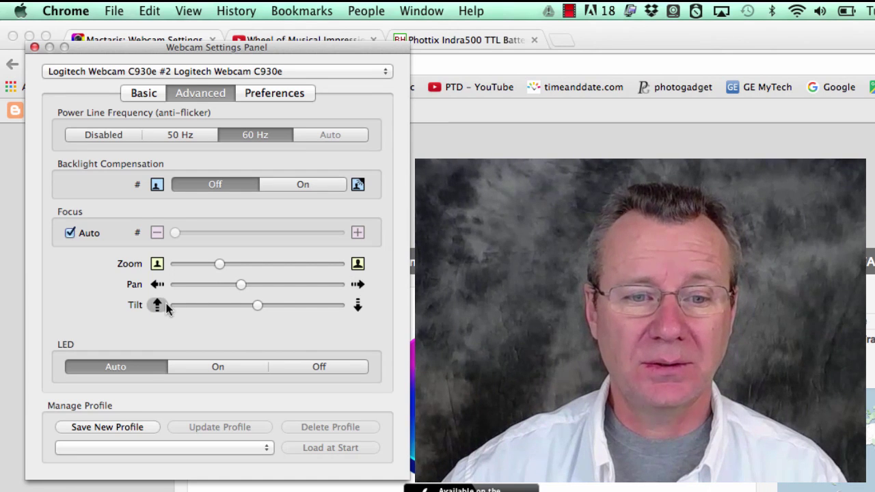
Tilt the camera up three steps, then back down to its original position
click(157, 306)
click(157, 306)
click(157, 306)
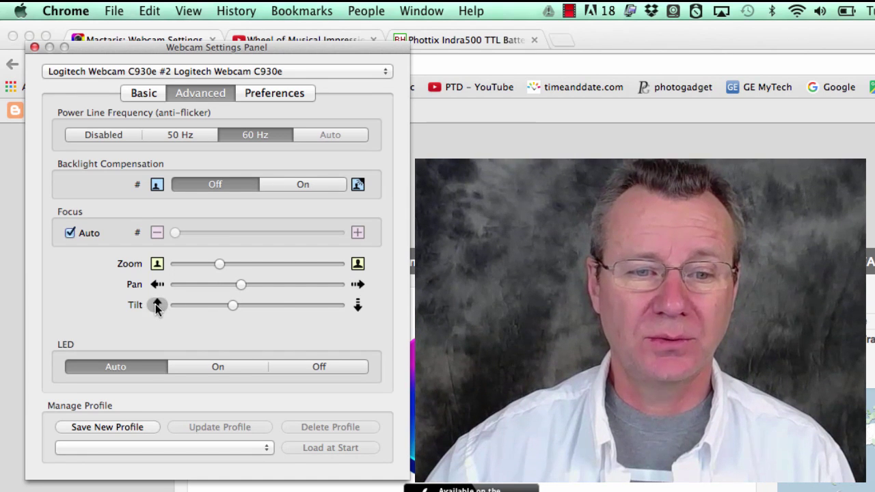
click(358, 306)
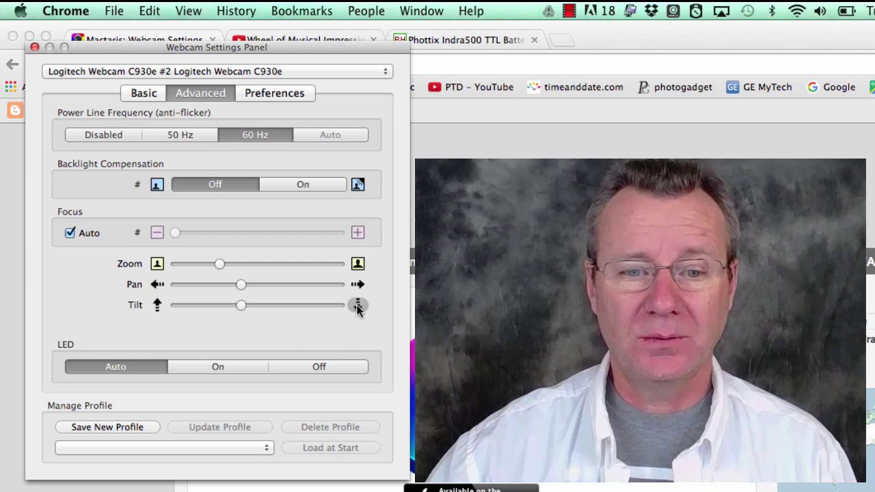
click(358, 306)
click(358, 305)
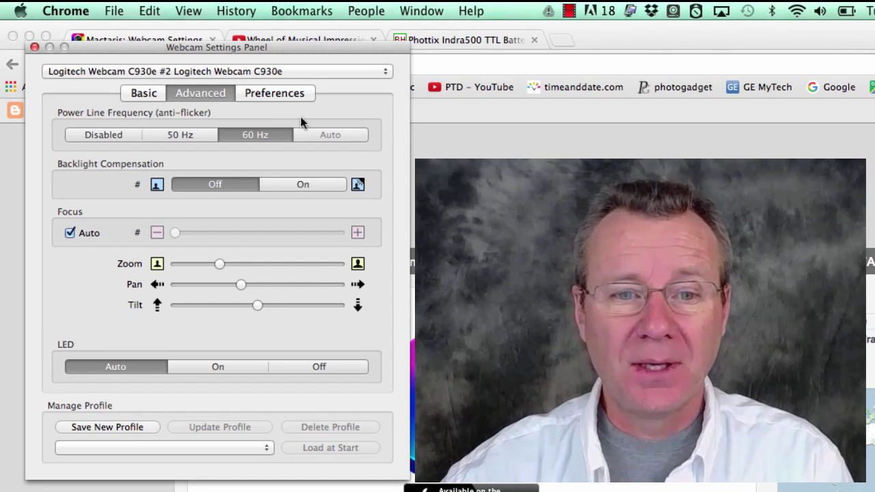
Review the Preferences read and write auto-settings intervals, leaving both Disabled
click(268, 97)
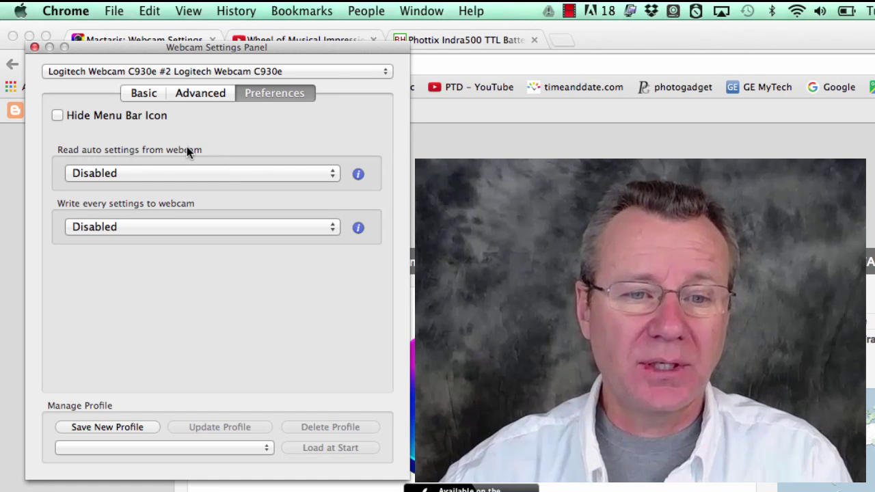
click(187, 173)
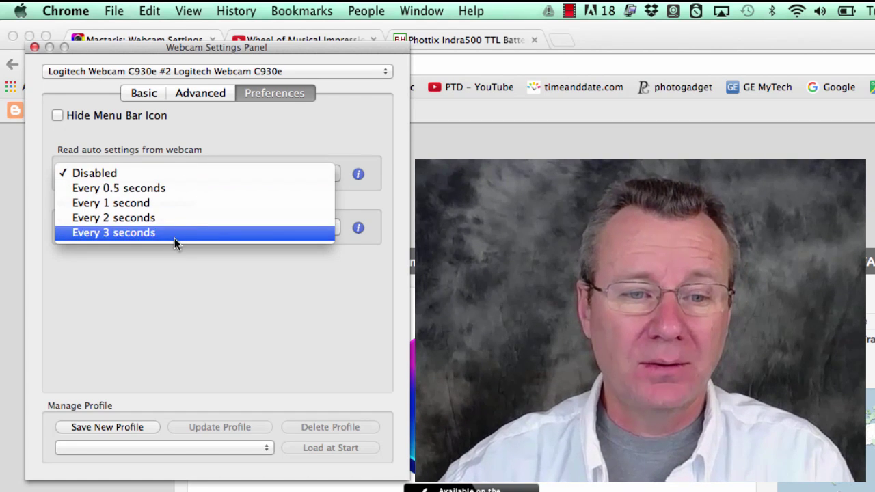
click(243, 134)
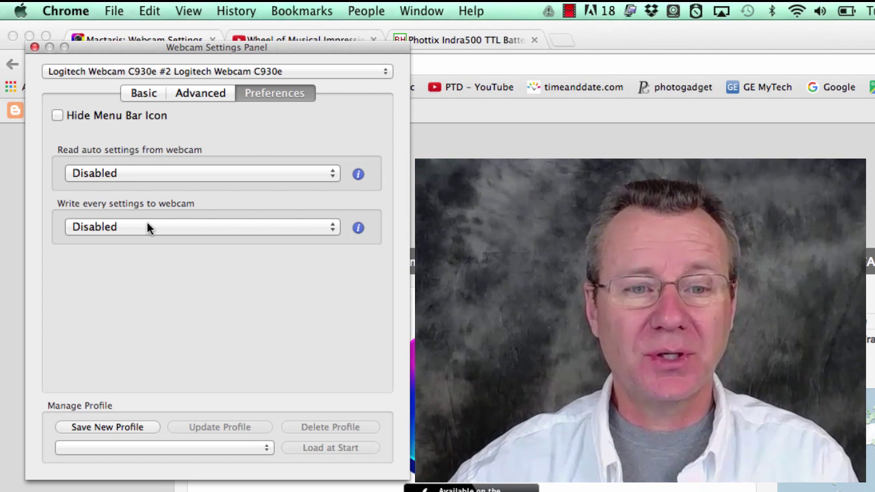
click(147, 224)
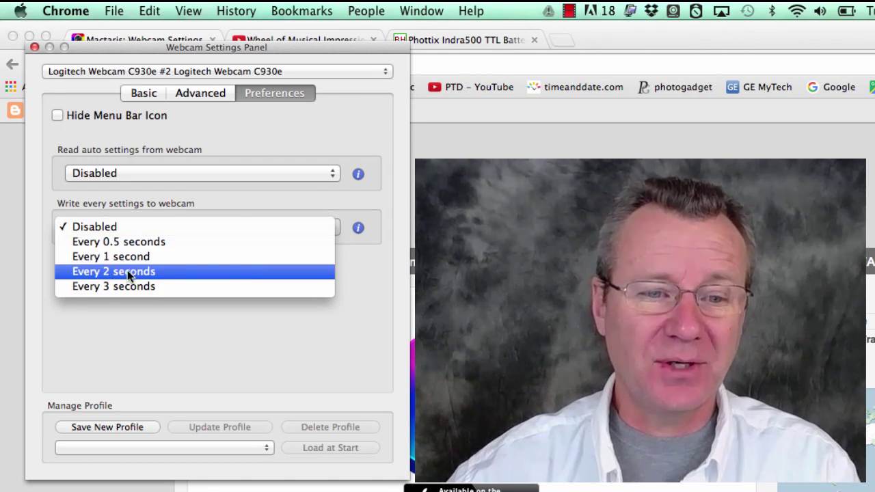
click(140, 335)
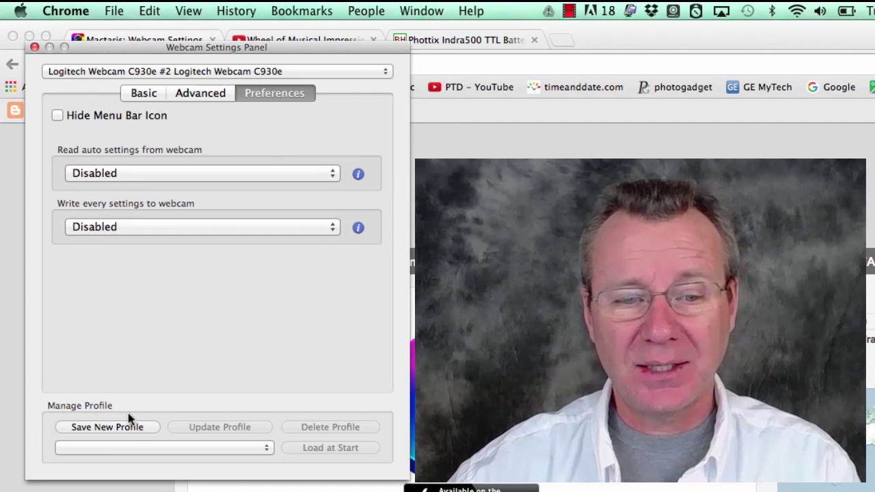
Return to the Basic tab showing the C930e in Aperture Priority exposure
click(140, 95)
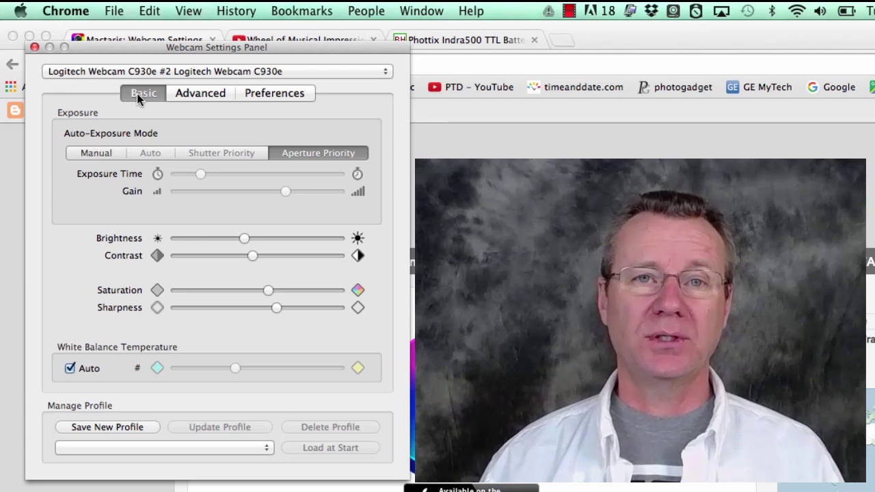